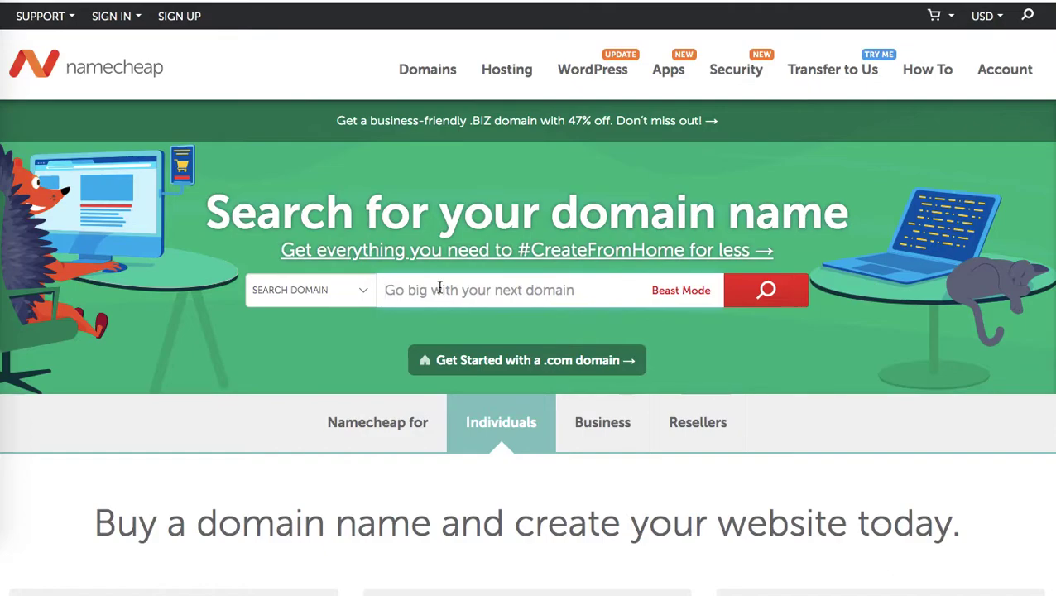
- Search for the domain name mylittlefancystore and review the offered extensions and their yearly prices
{"action": "type", "text": "mylittlefancystore"}
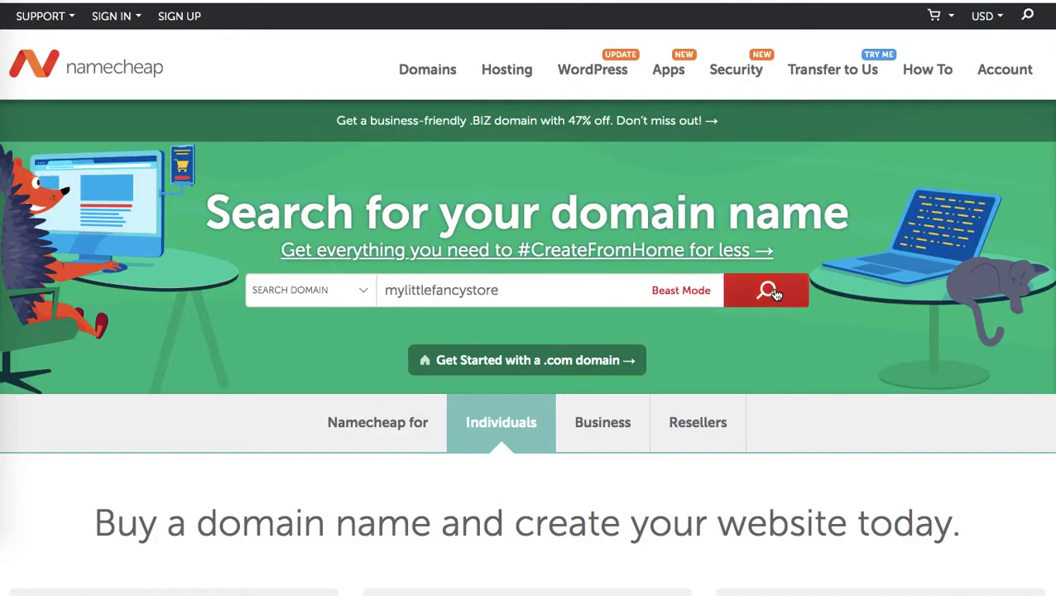
{"action": "left_click", "coordinate": [771, 291]}
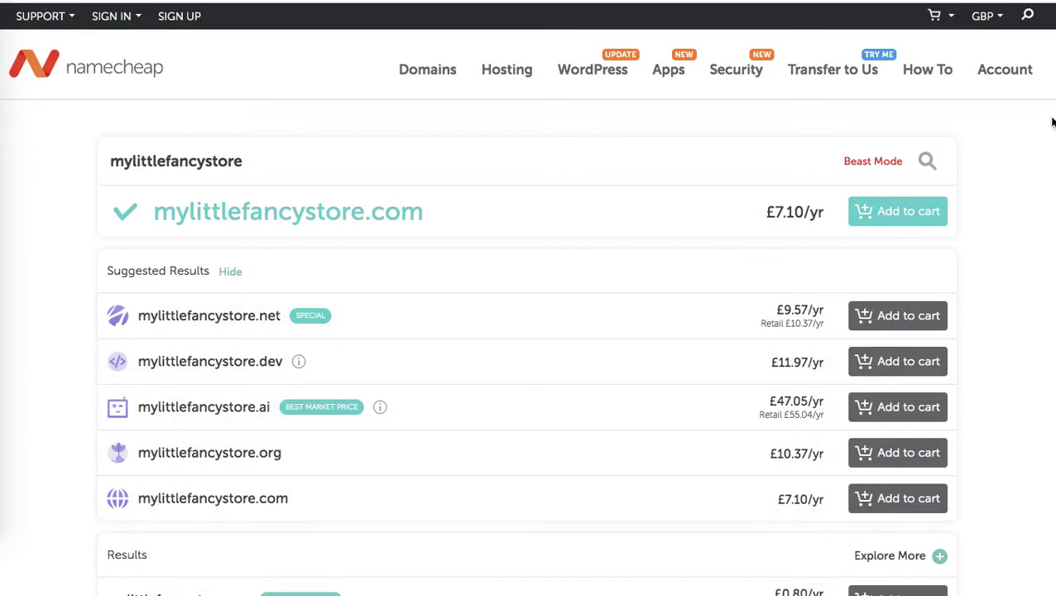
{"action": "scroll", "coordinate": [941, 482], "scroll_direction": "down", "scroll_amount": 5}
{"action": "scroll", "coordinate": [1055, 233], "scroll_direction": "down", "scroll_amount": 1}
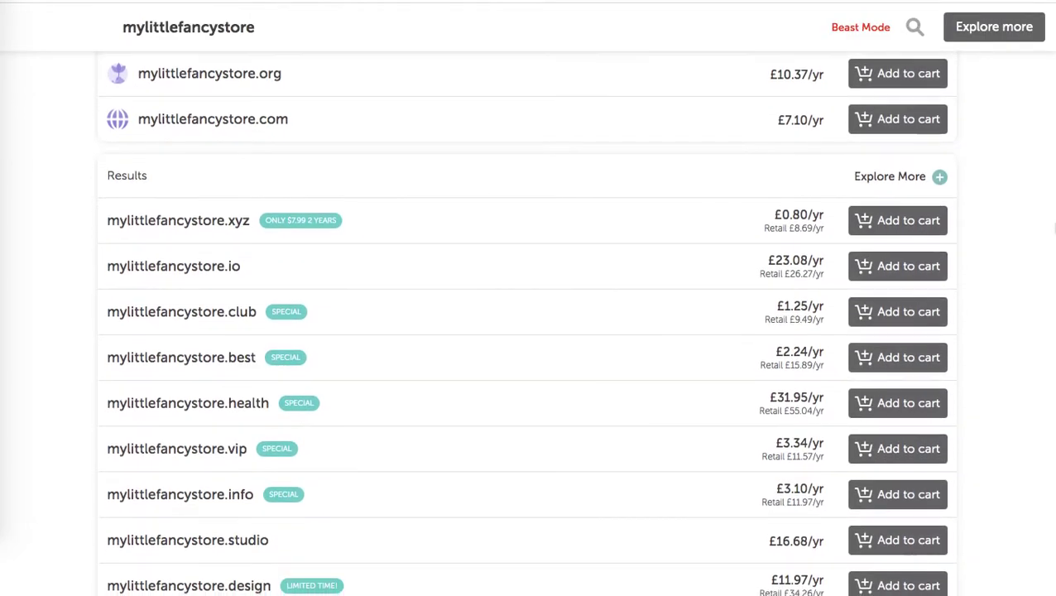
{"action": "scroll", "coordinate": [1054, 233], "scroll_direction": "down", "scroll_amount": 1}
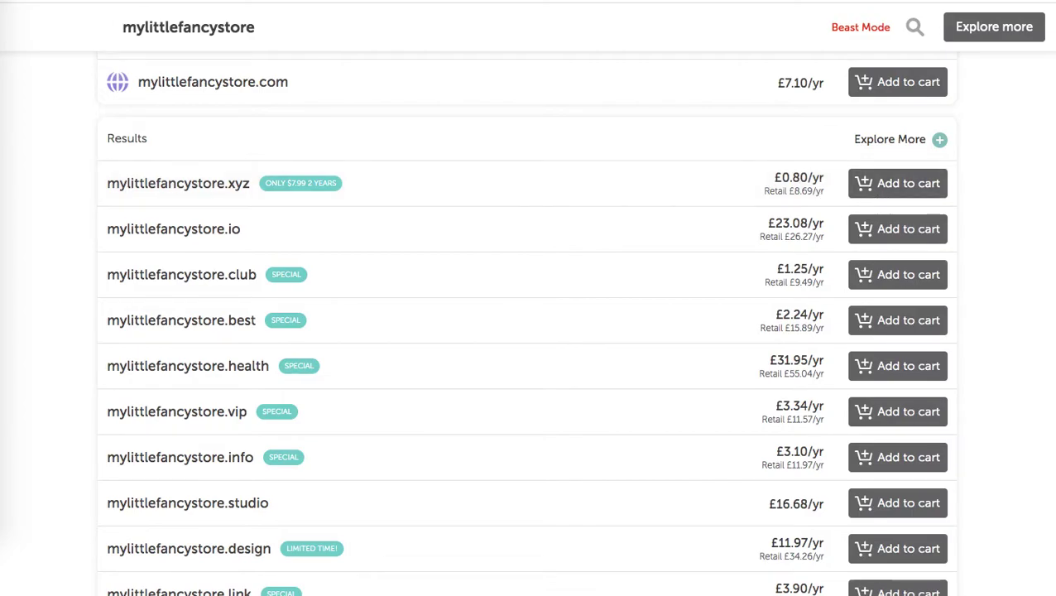
{"action": "scroll", "coordinate": [528, 331], "scroll_direction": "down", "scroll_amount": 1}
{"action": "scroll", "coordinate": [528, 331], "scroll_direction": "up", "scroll_amount": 2}
{"action": "scroll", "coordinate": [1051, 216], "scroll_direction": "down", "scroll_amount": 3}
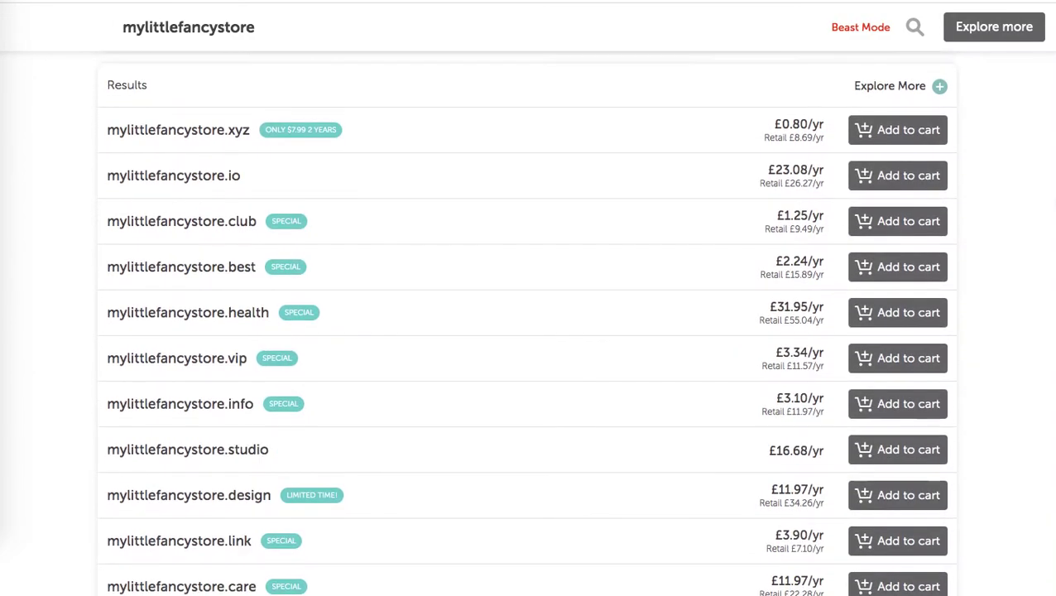
{"action": "scroll", "coordinate": [1051, 216], "scroll_direction": "up", "scroll_amount": 10}
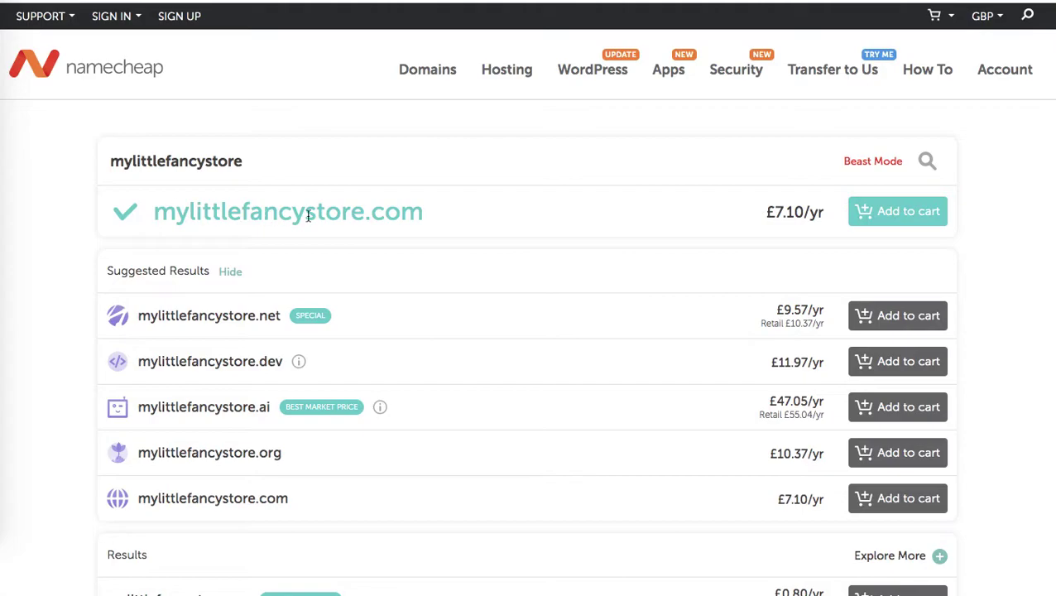
- Add mylittlefancystore.com to the cart and enable auto-renew for its registration at checkout
{"action": "left_click", "coordinate": [925, 215]}
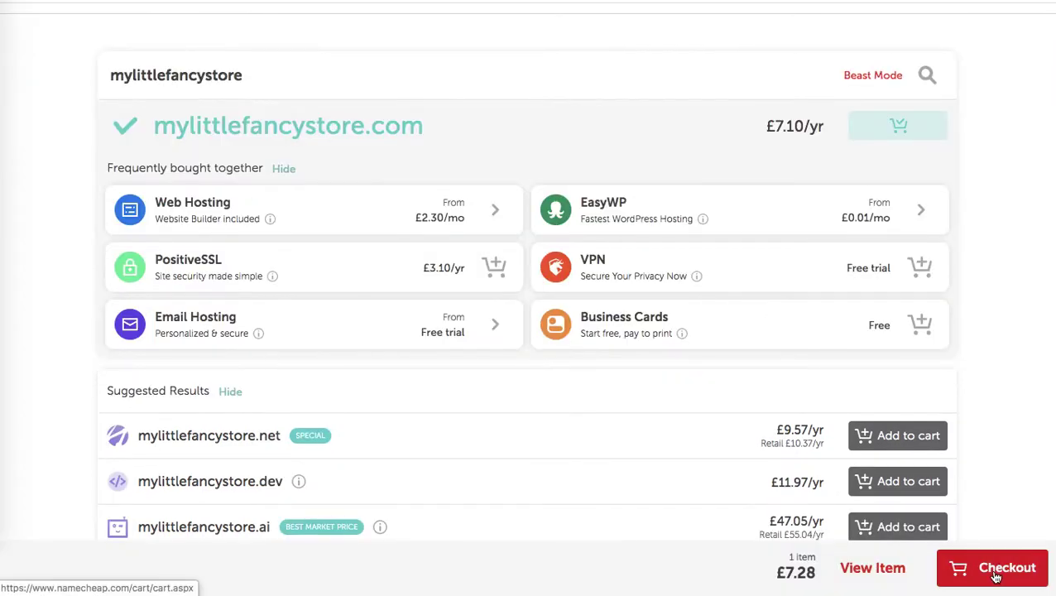
{"action": "left_click", "coordinate": [996, 577]}
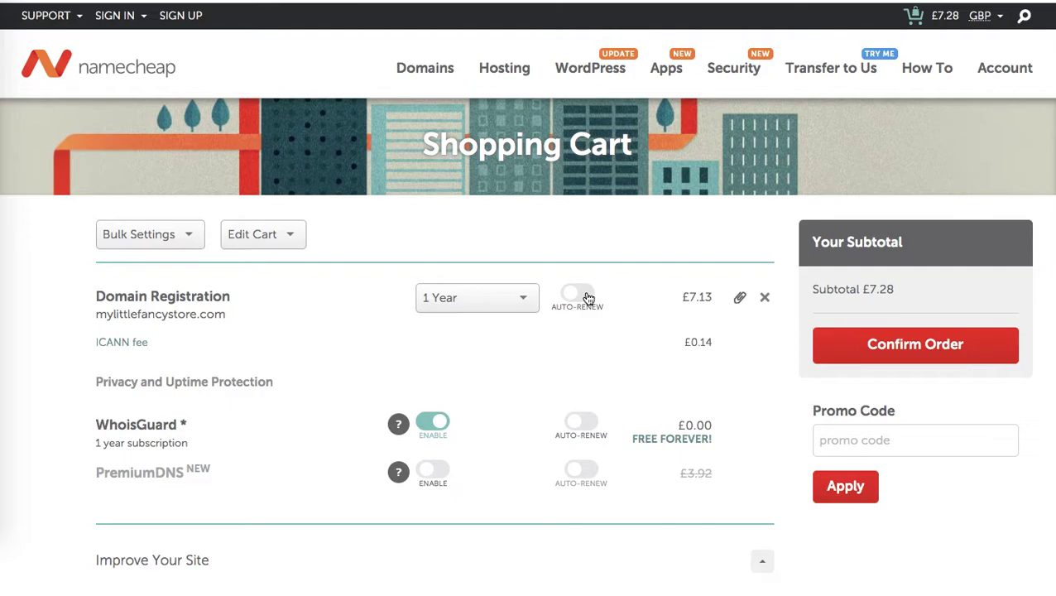
{"action": "left_click", "coordinate": [586, 297]}
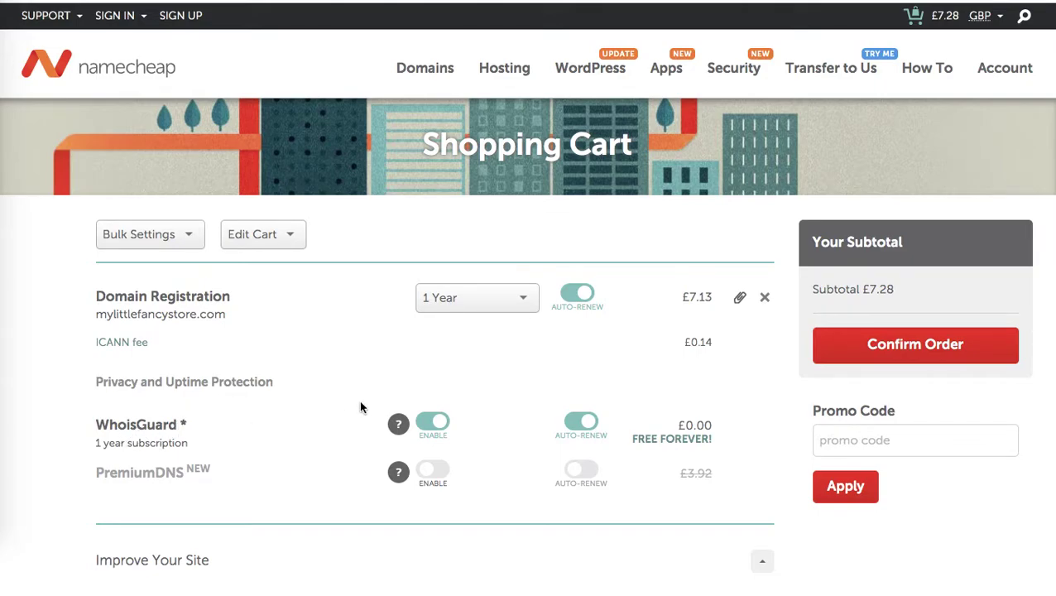
- Try a 2-year registration term for mylittlefancystore.com in the cart and set it back to 1 year
{"action": "mouse_move", "coordinate": [399, 426]}
{"action": "mouse_move", "coordinate": [709, 79]}
{"action": "left_click", "coordinate": [508, 299]}
{"action": "left_click", "coordinate": [467, 360]}
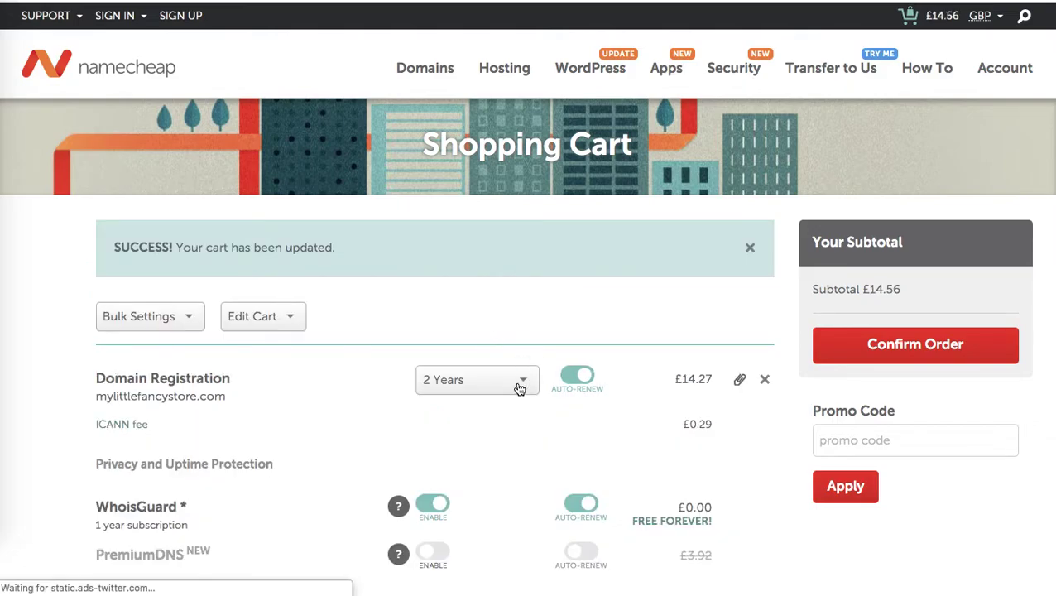
{"action": "left_click", "coordinate": [475, 381]}
{"action": "left_click", "coordinate": [445, 408]}
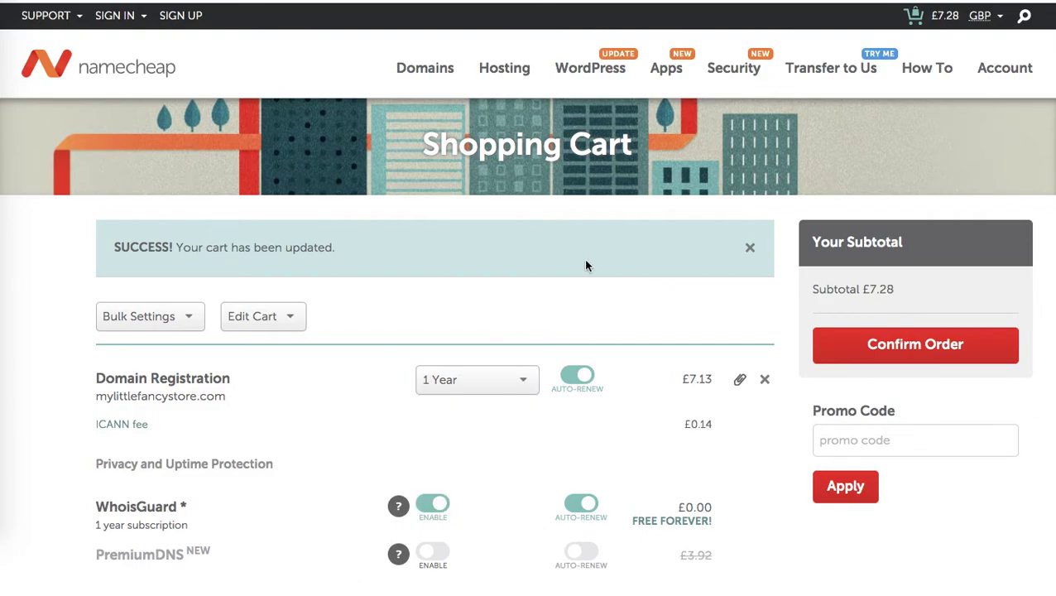
- Confirm the order and create a new account with a username, confirmed password, first and last name, and email address
{"action": "left_click", "coordinate": [906, 351]}
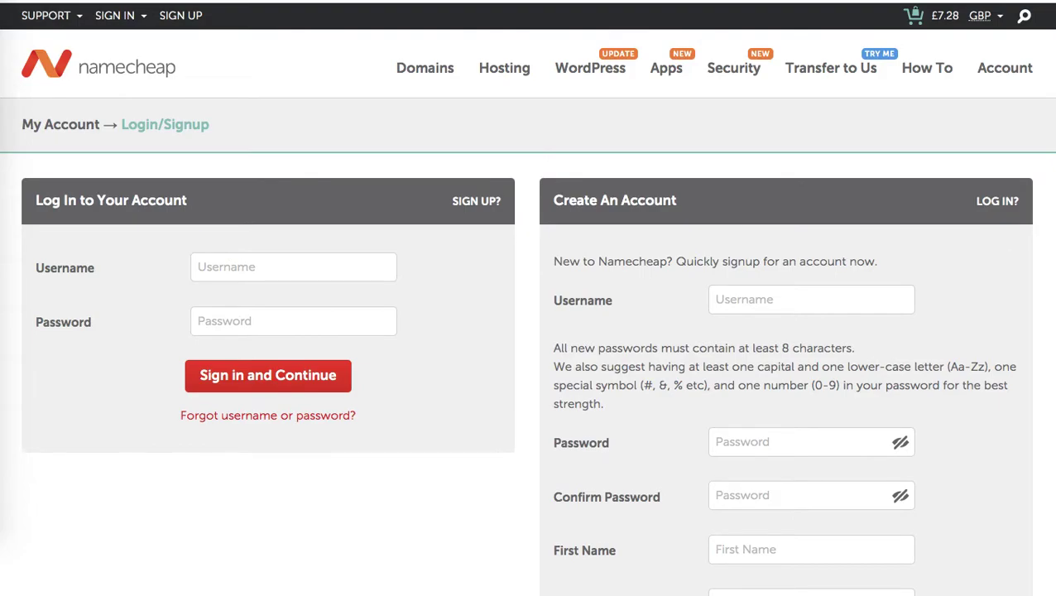
{"action": "scroll", "coordinate": [530, 331], "scroll_direction": "down", "scroll_amount": 4}
{"action": "scroll", "coordinate": [530, 331], "scroll_direction": "up", "scroll_amount": 3}
{"action": "scroll", "coordinate": [529, 331], "scroll_direction": "down", "scroll_amount": 1}
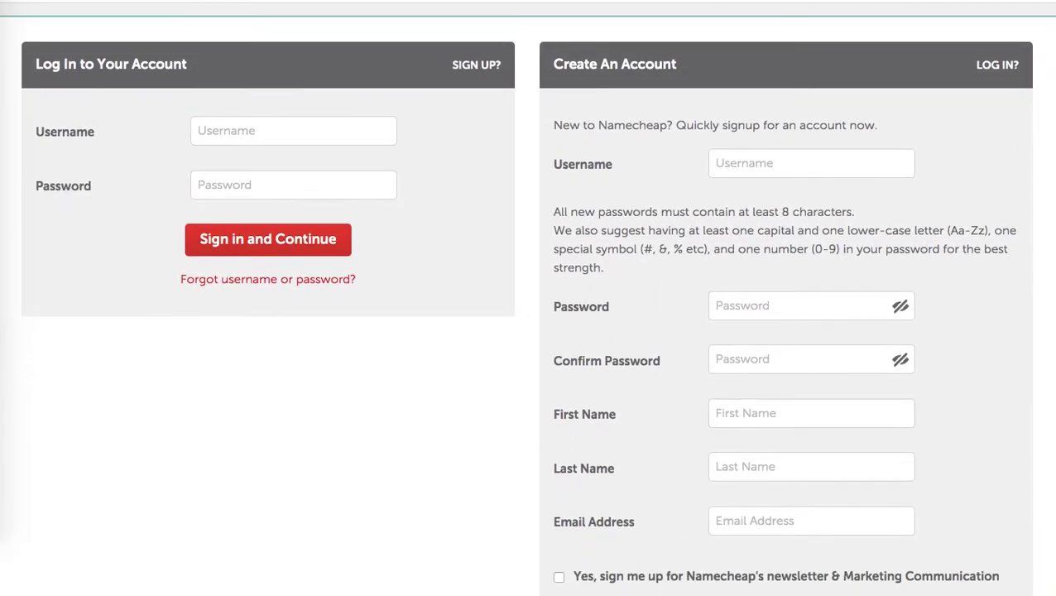
{"action": "left_click", "coordinate": [814, 164]}
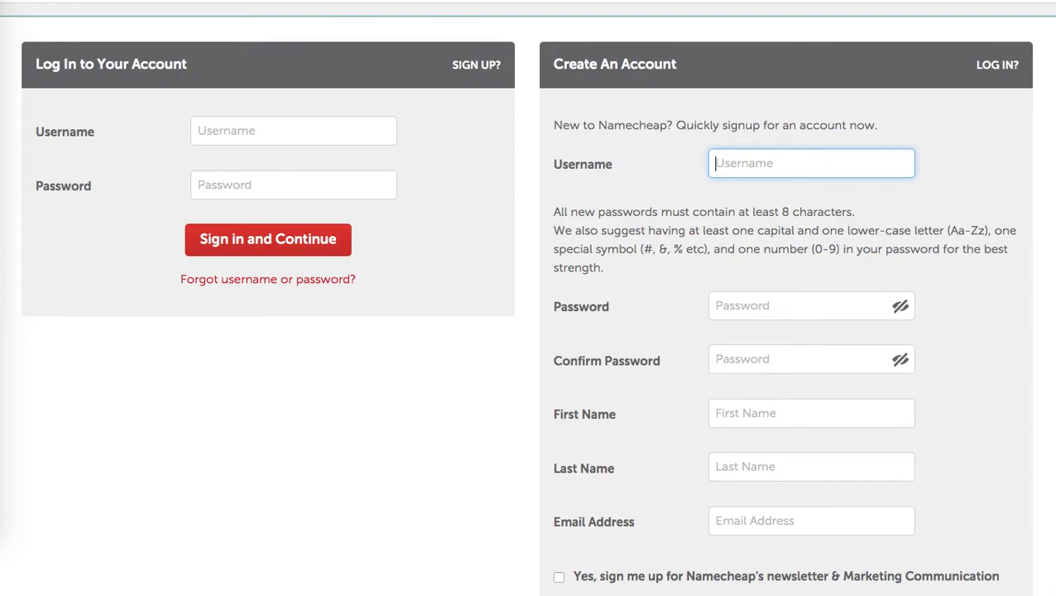
{"action": "scroll", "coordinate": [1049, 236], "scroll_direction": "down", "scroll_amount": 5}
{"action": "scroll", "coordinate": [1049, 232], "scroll_direction": "up", "scroll_amount": 5}
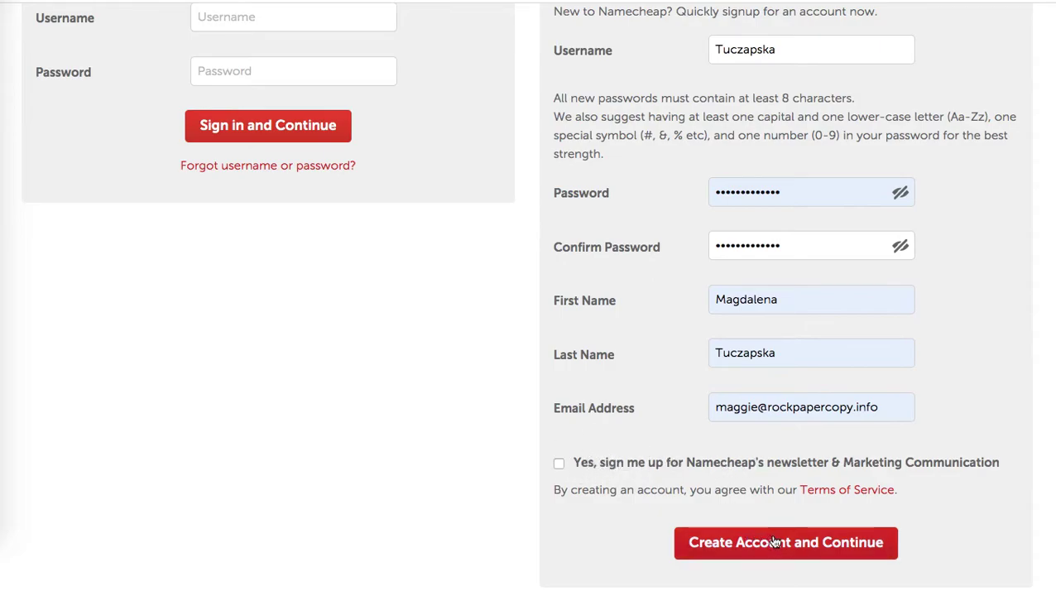
{"action": "left_click", "coordinate": [851, 544]}
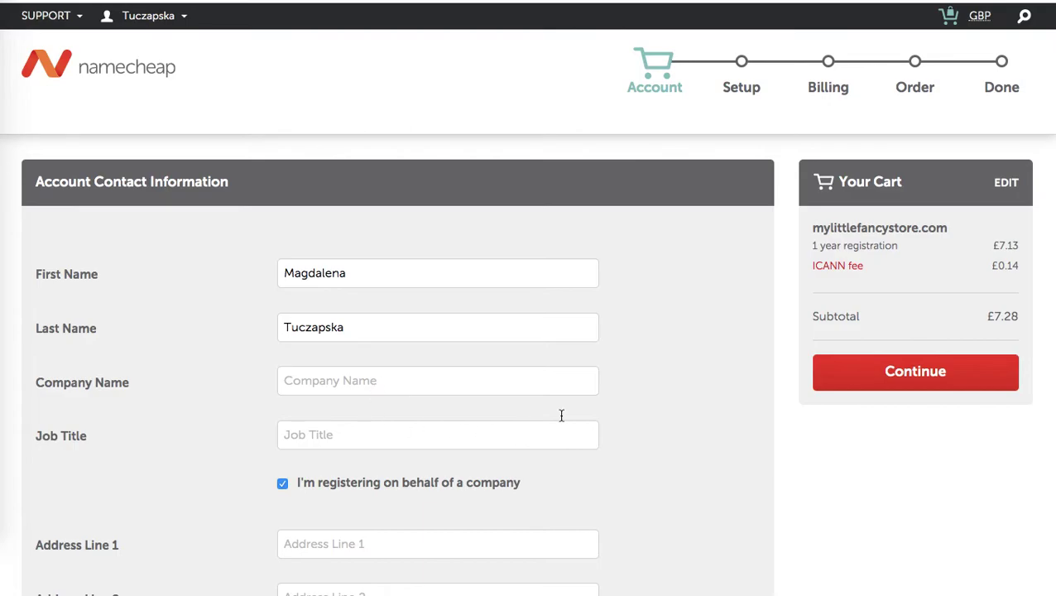
- Complete the account contact information with the postal address and phone number and continue to the Setup stage
{"action": "scroll", "coordinate": [1035, 228], "scroll_direction": "down", "scroll_amount": 5}
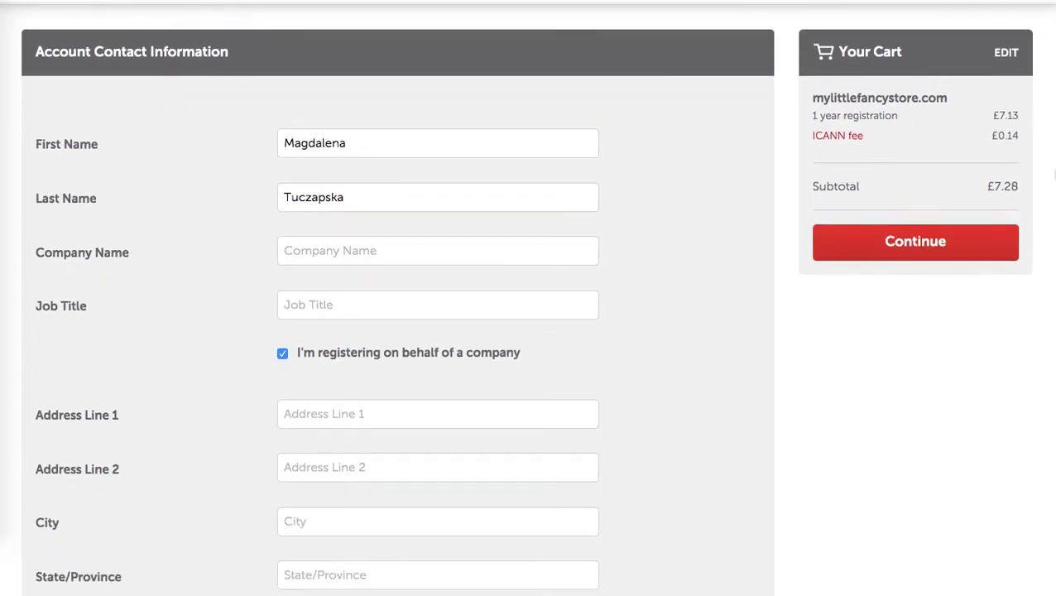
{"action": "scroll", "coordinate": [1018, 253], "scroll_direction": "down", "scroll_amount": 2}
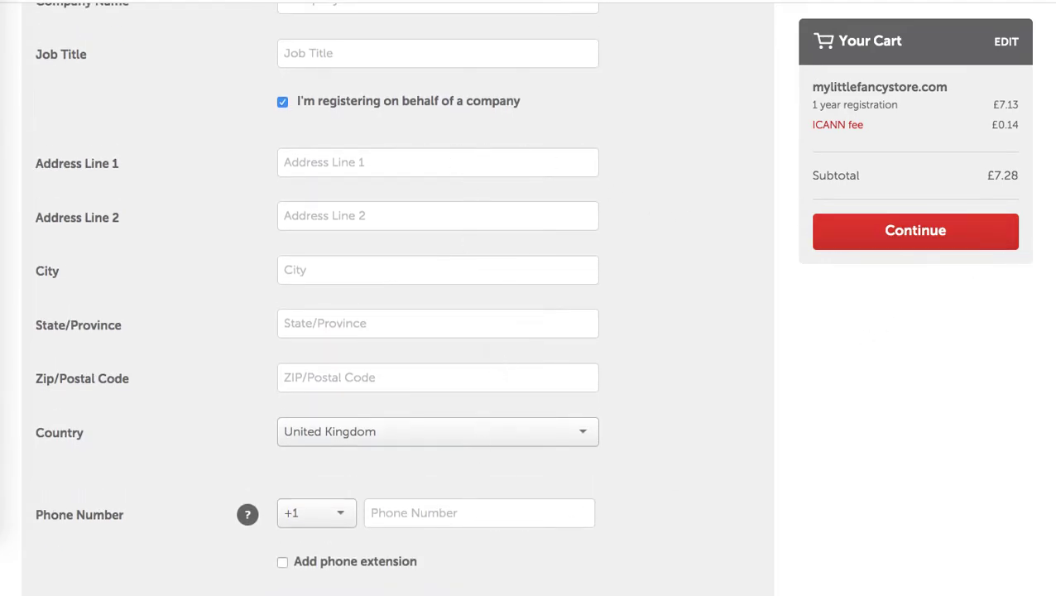
{"action": "scroll", "coordinate": [1030, 357], "scroll_direction": "down", "scroll_amount": 4}
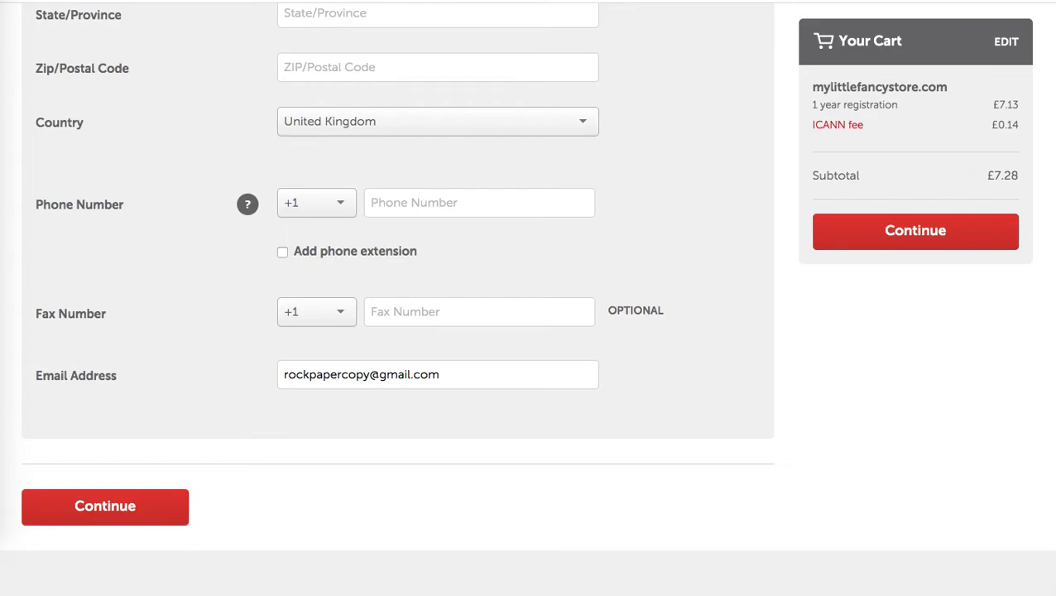
{"action": "scroll", "coordinate": [397, 298], "scroll_direction": "up", "scroll_amount": 7}
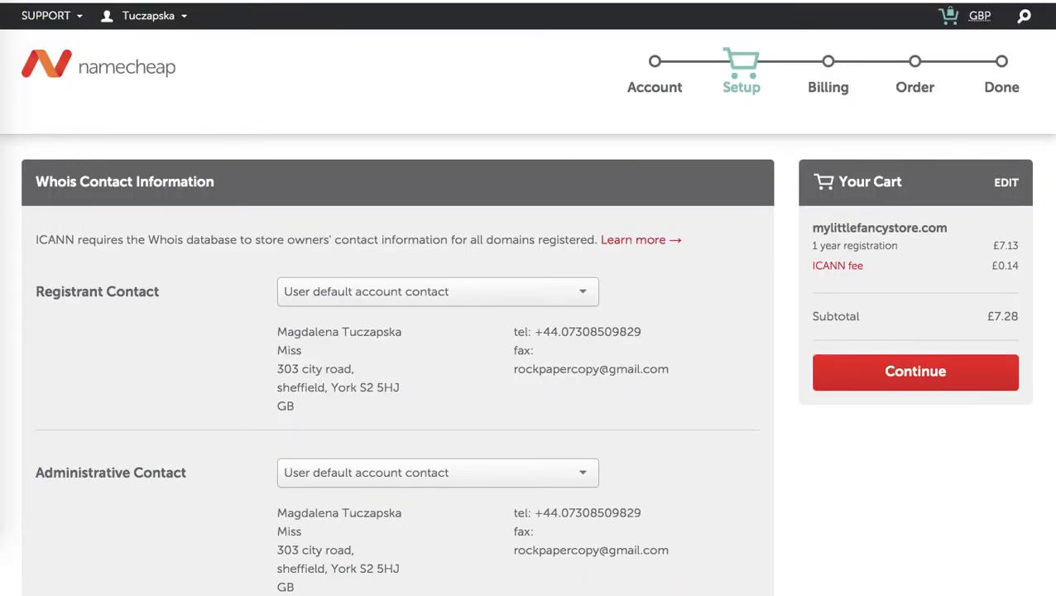
- Review the Whois contacts and WhoisGuard Privacy Protection, keep the default settings, and continue to the Billing stage
{"action": "scroll", "coordinate": [1045, 204], "scroll_direction": "down", "scroll_amount": 3}
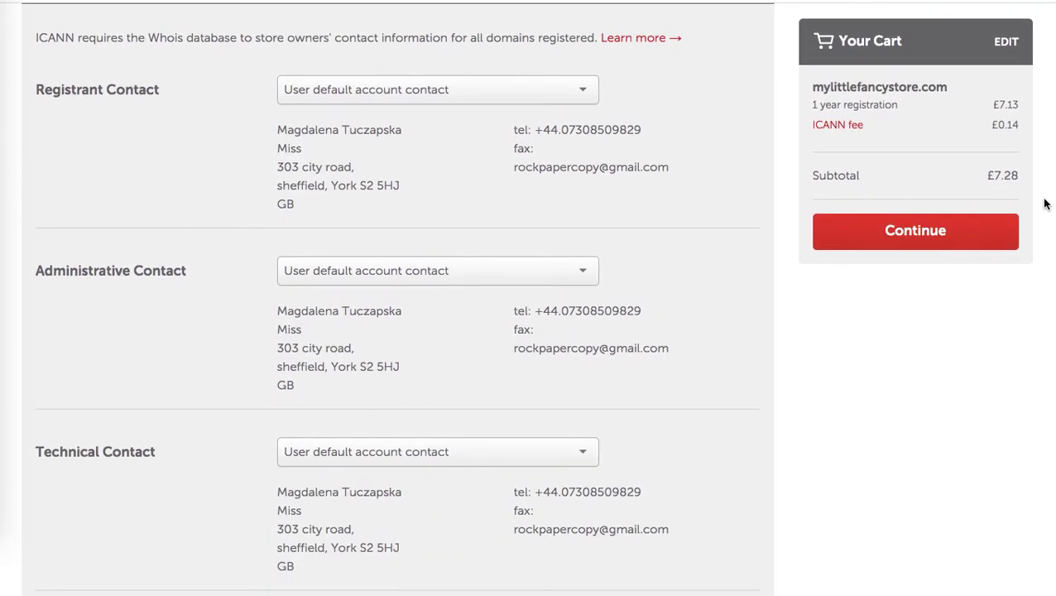
{"action": "scroll", "coordinate": [1045, 204], "scroll_direction": "down", "scroll_amount": 1}
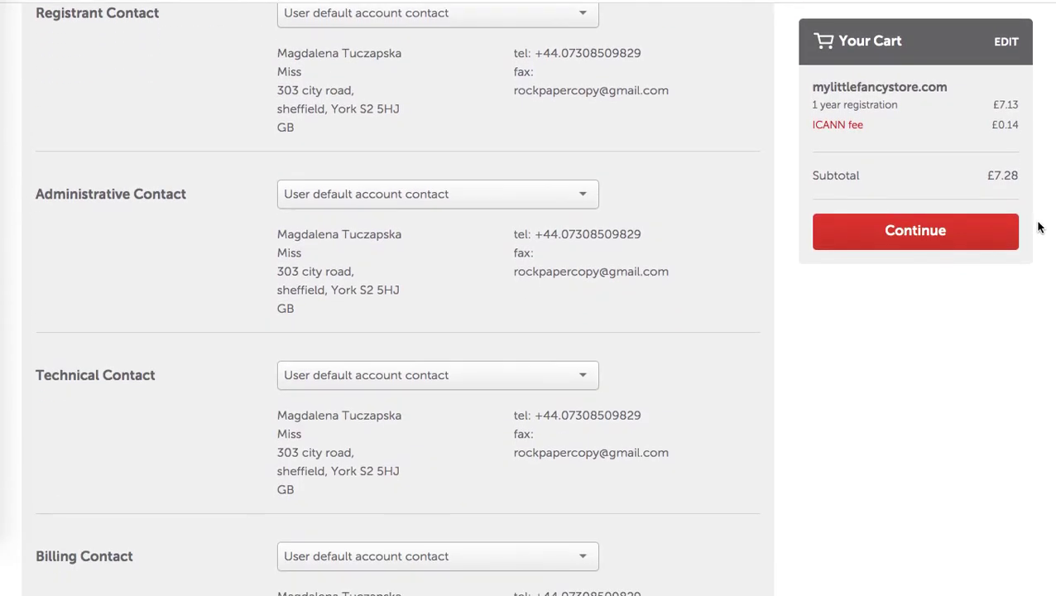
{"action": "scroll", "coordinate": [1035, 249], "scroll_direction": "down", "scroll_amount": 3}
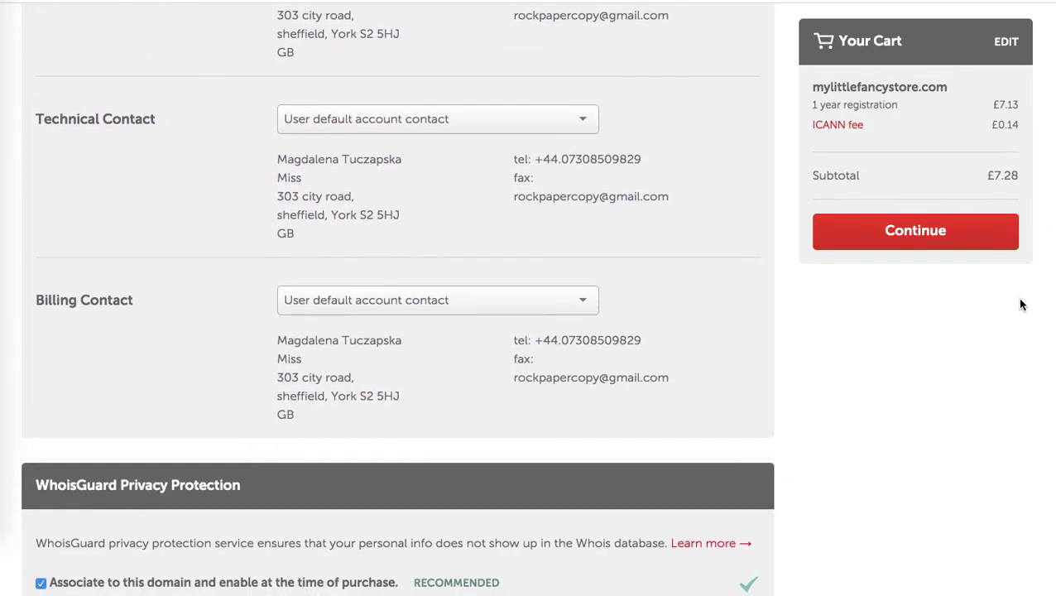
{"action": "scroll", "coordinate": [1018, 325], "scroll_direction": "down", "scroll_amount": 4}
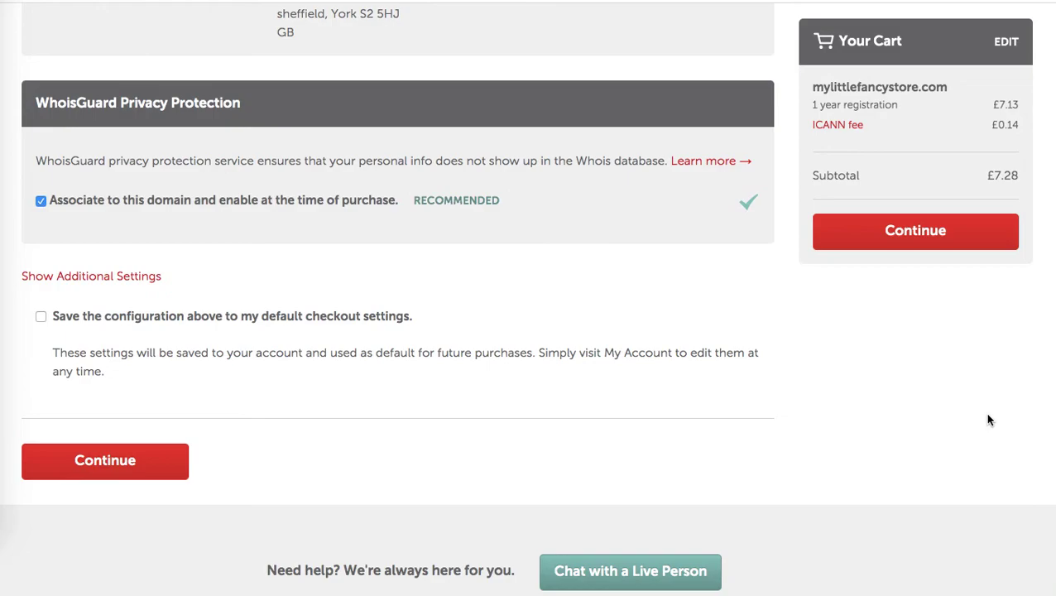
{"action": "scroll", "coordinate": [981, 428], "scroll_direction": "down", "scroll_amount": 1}
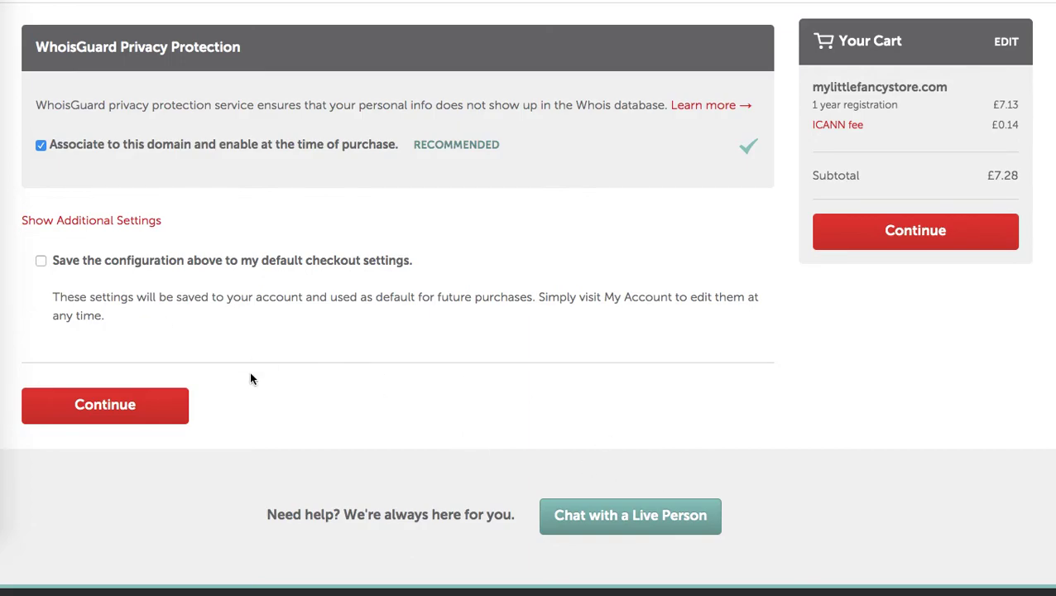
{"action": "left_click", "coordinate": [170, 418]}
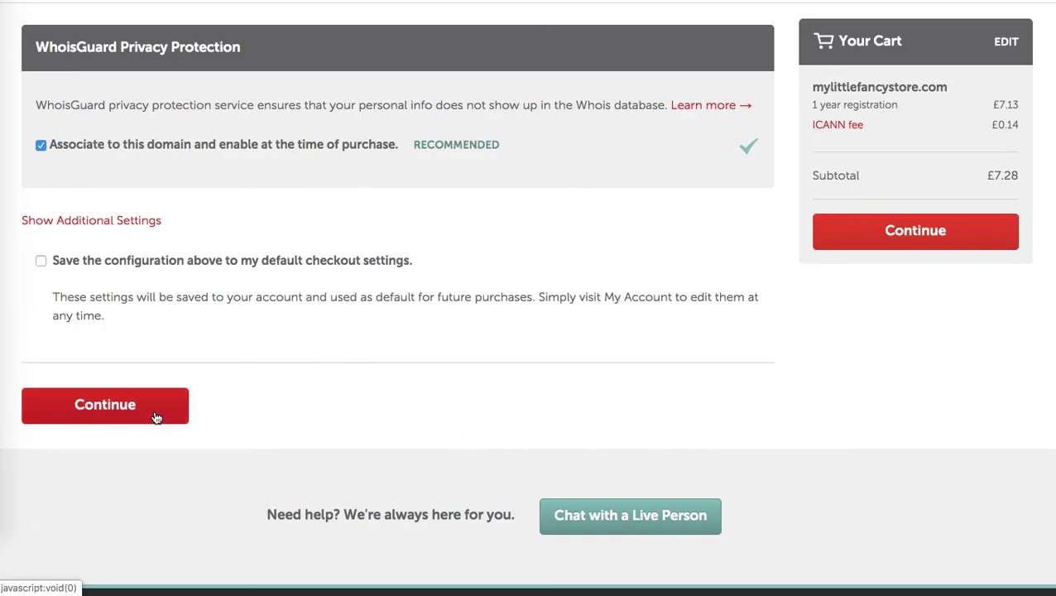
- Examine the payment methods, receipt details and renewal settings of the billing form
{"action": "scroll", "coordinate": [397, 298], "scroll_direction": "down", "scroll_amount": 5}
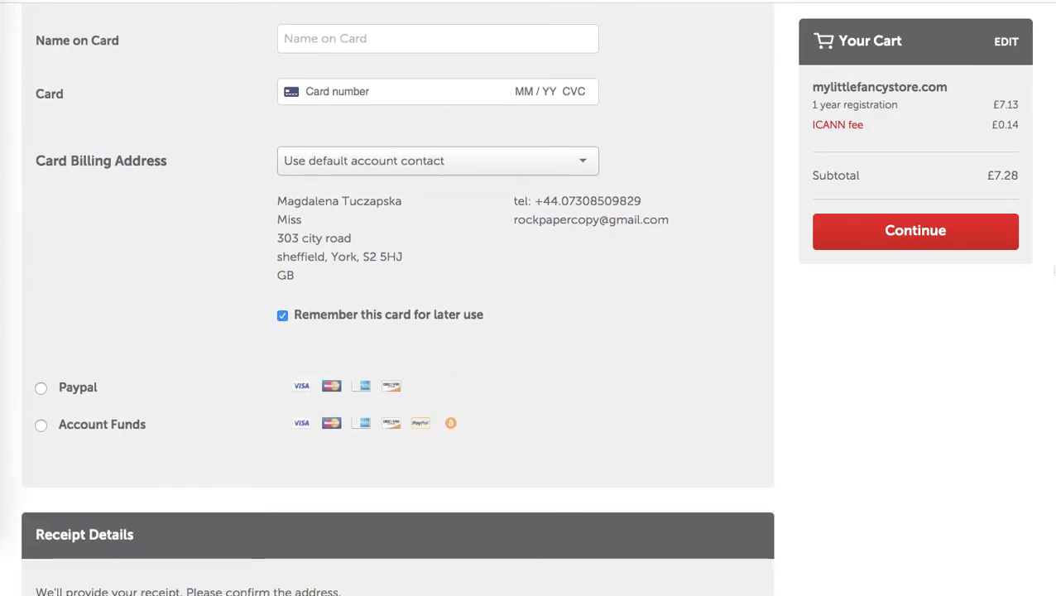
{"action": "scroll", "coordinate": [1045, 423], "scroll_direction": "down", "scroll_amount": 9}
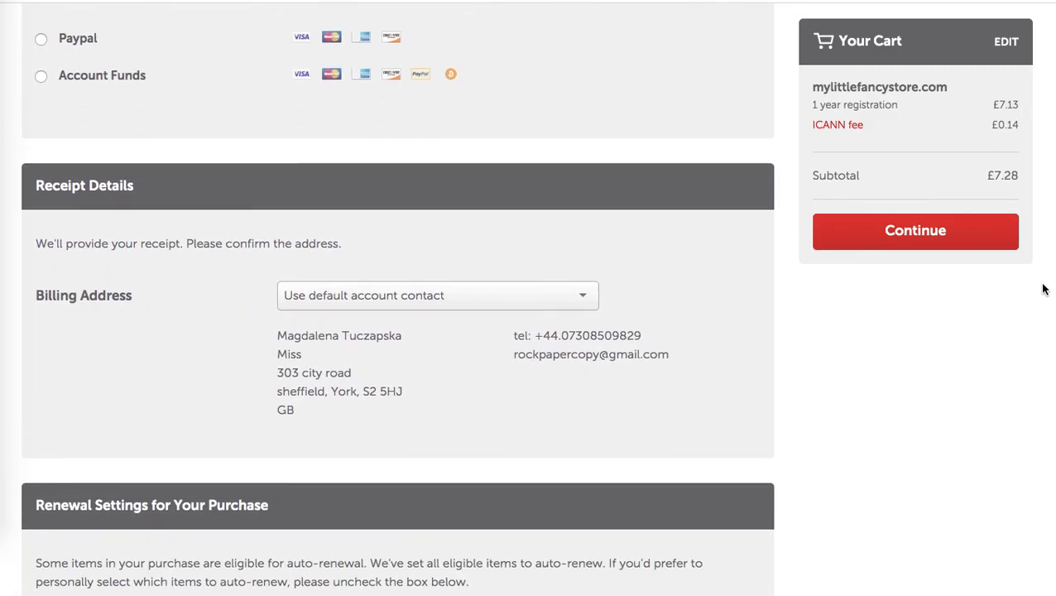
{"action": "scroll", "coordinate": [1043, 290], "scroll_direction": "down", "scroll_amount": 2}
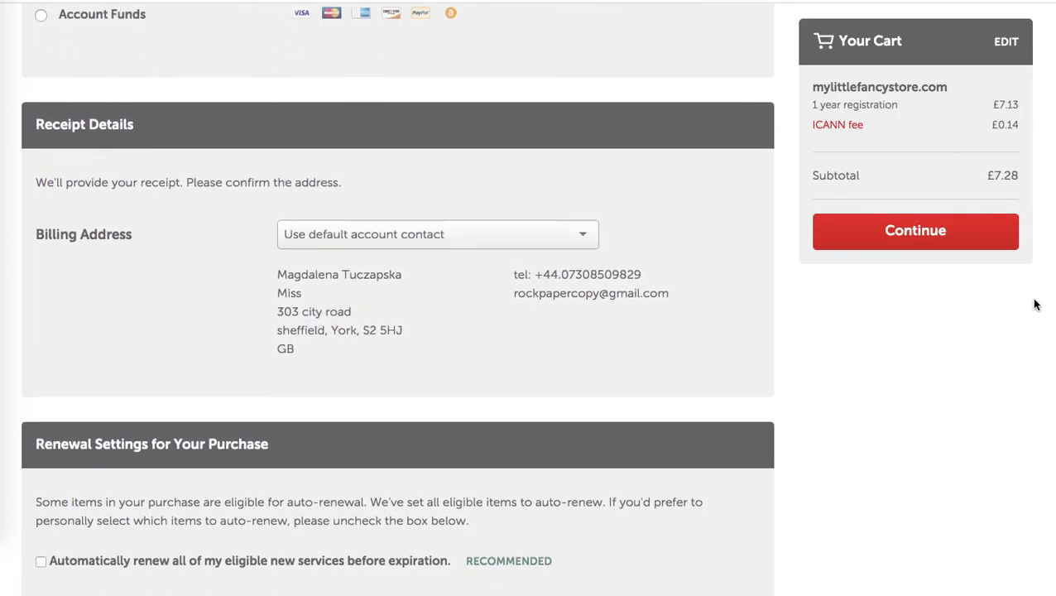
{"action": "scroll", "coordinate": [1032, 311], "scroll_direction": "down", "scroll_amount": 7}
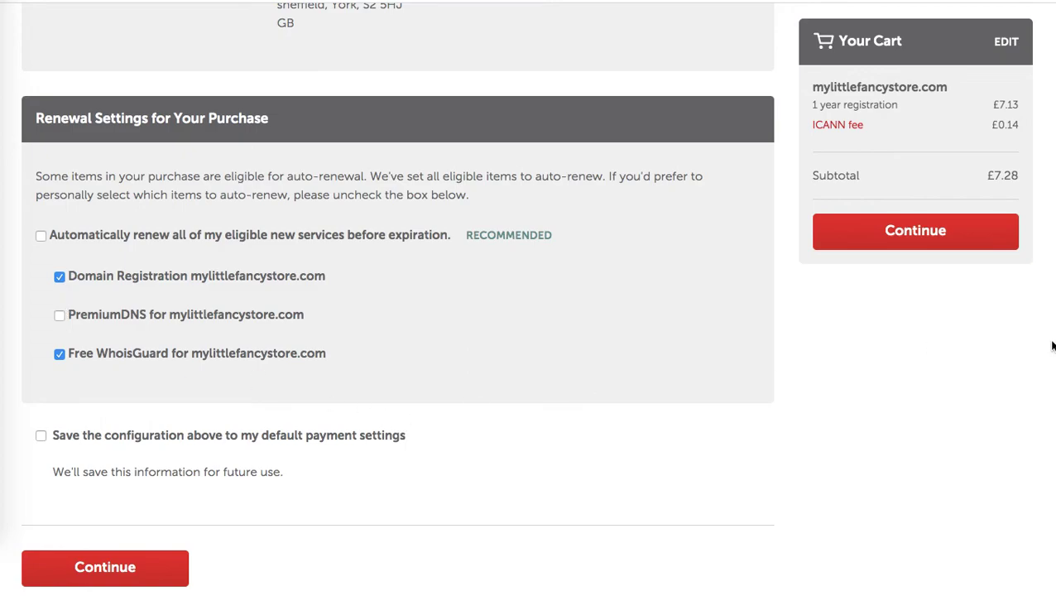
{"action": "scroll", "coordinate": [1051, 348], "scroll_direction": "down", "scroll_amount": 5}
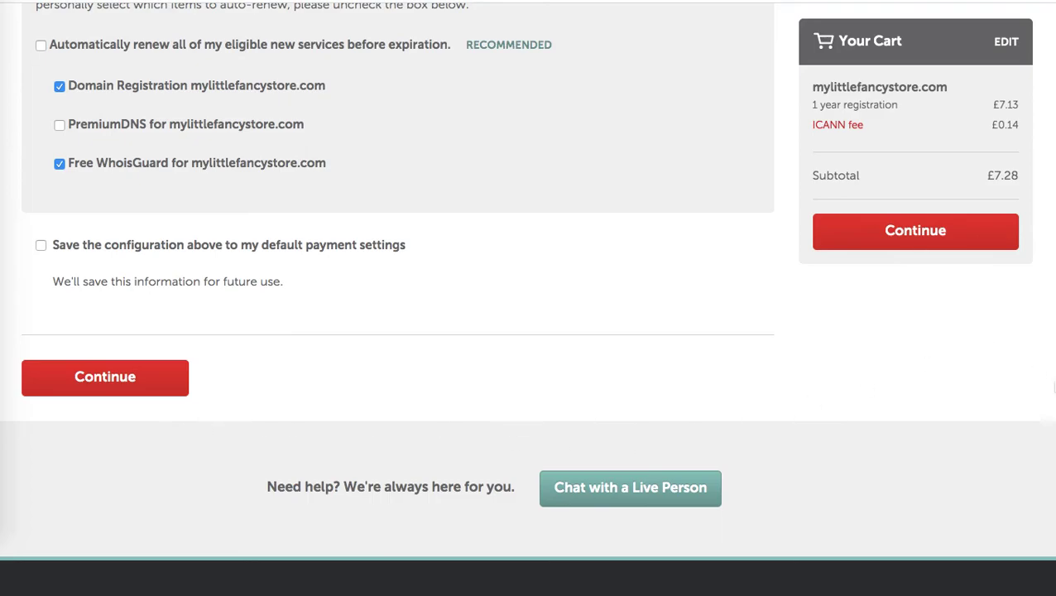
{"action": "scroll", "coordinate": [1052, 303], "scroll_direction": "up", "scroll_amount": 2}
{"action": "scroll", "coordinate": [491, 118], "scroll_direction": "up", "scroll_amount": 10}
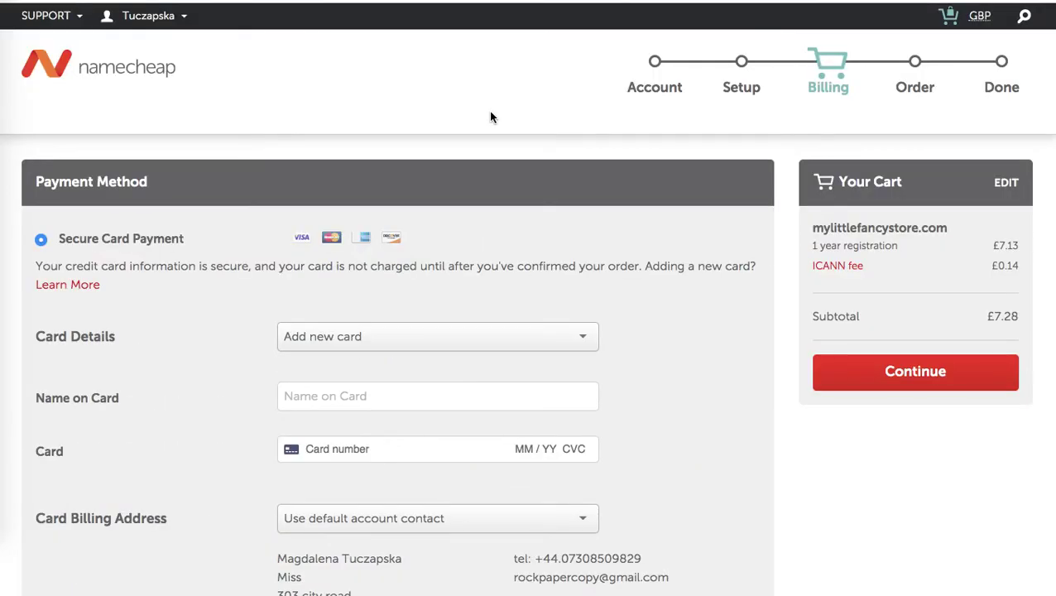